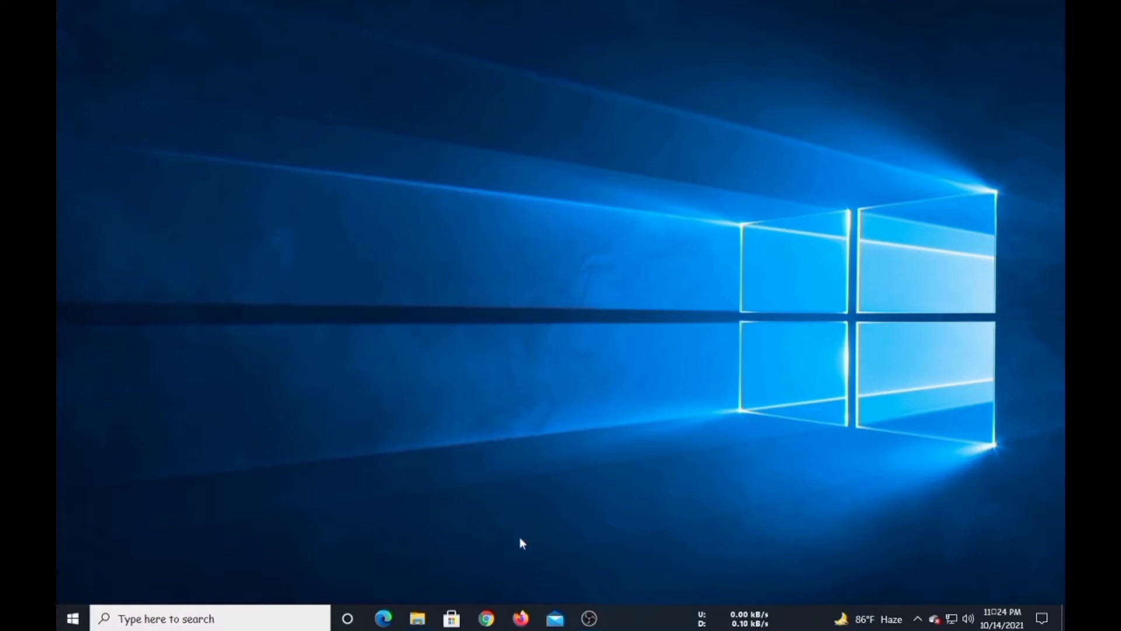
Open Firefox and search the web for "xampp".
click(521, 619)
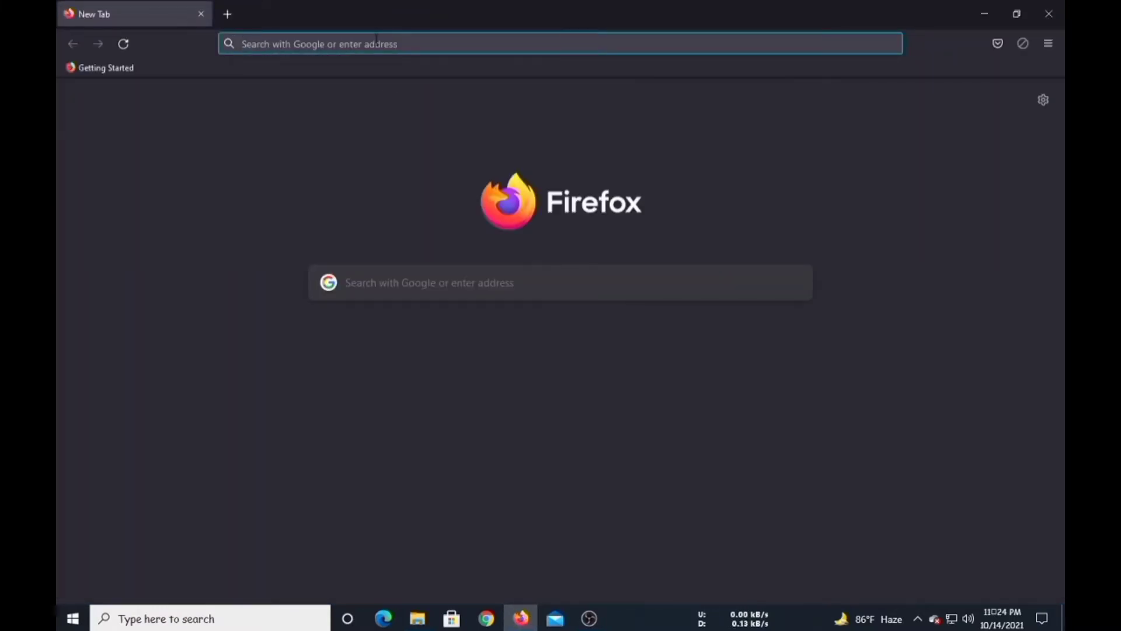
text(xampp)
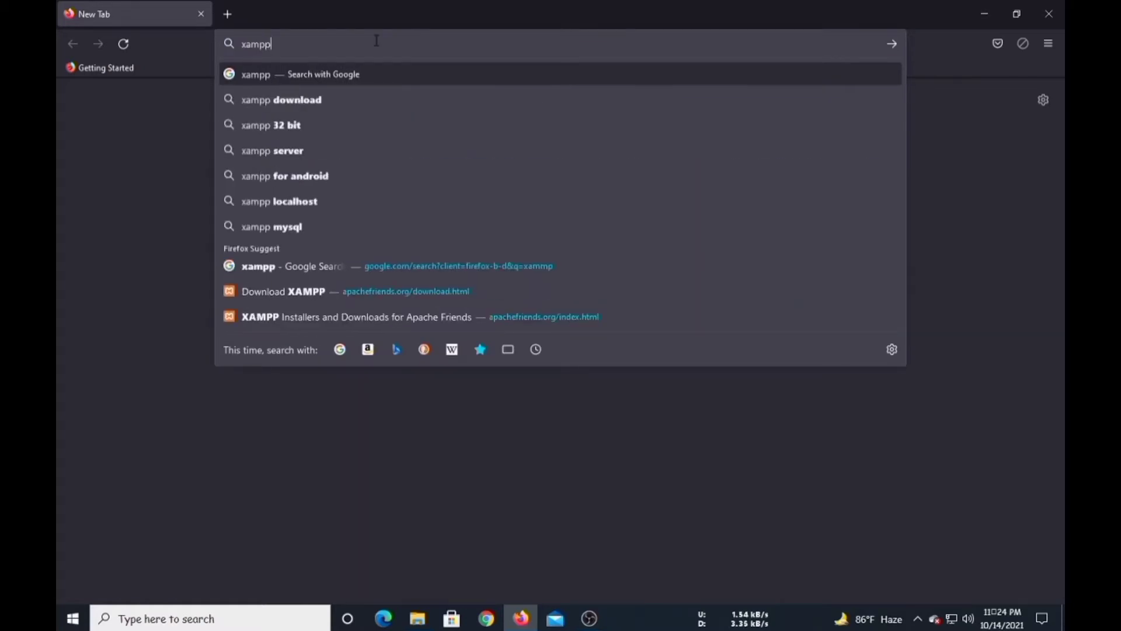
key(Return)
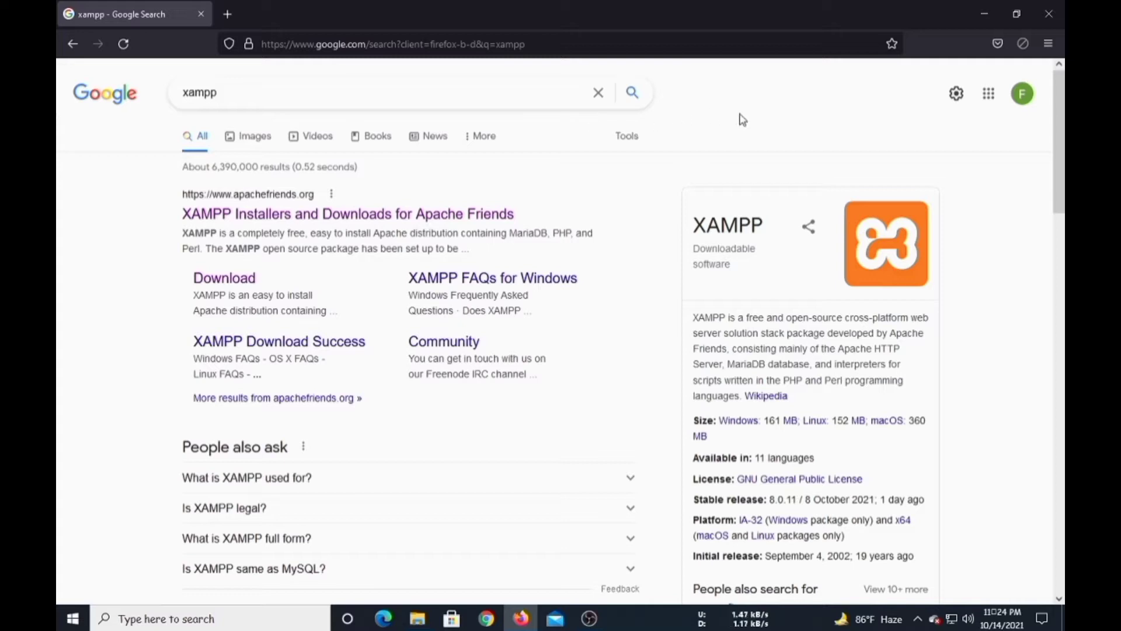
Open the Apache Friends website from the search results and go to its download page with the other XAMPP versions.
click(256, 215)
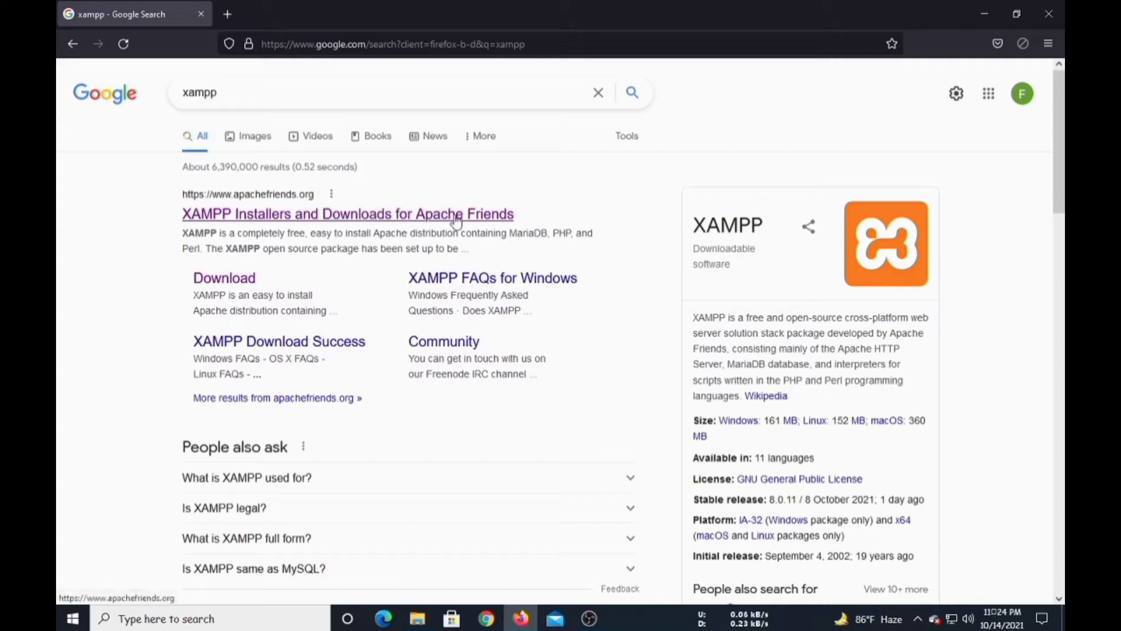
click(285, 220)
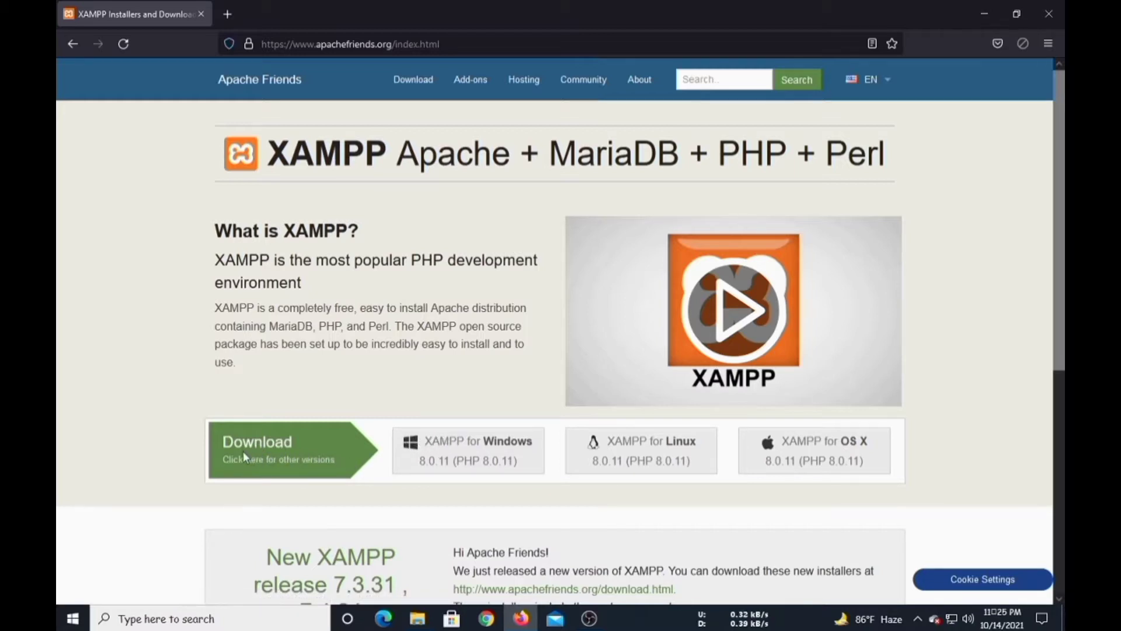
scroll(347, 386, down, 2)
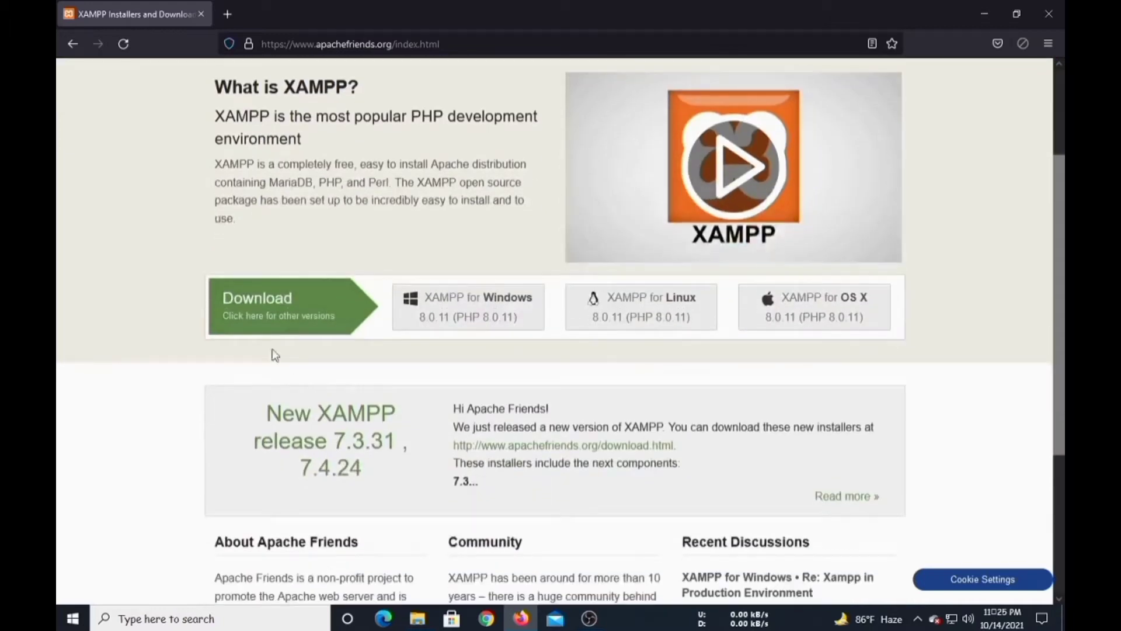
click(301, 319)
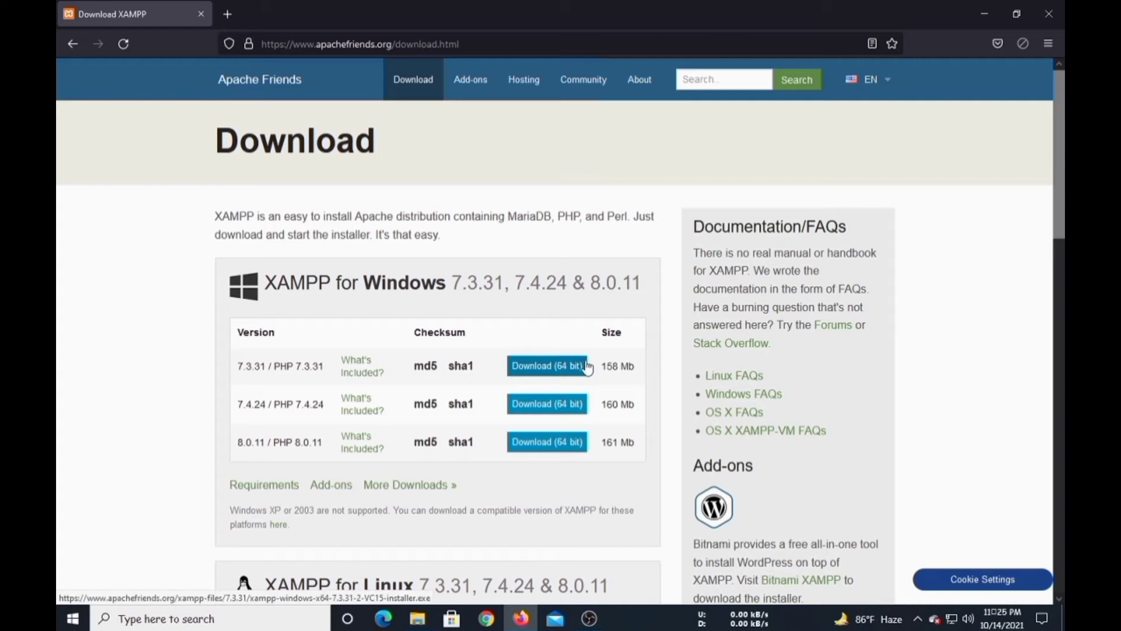
Examine the version numbers and file sizes of the XAMPP for Windows releases on the download page.
drag(234, 410, 327, 403)
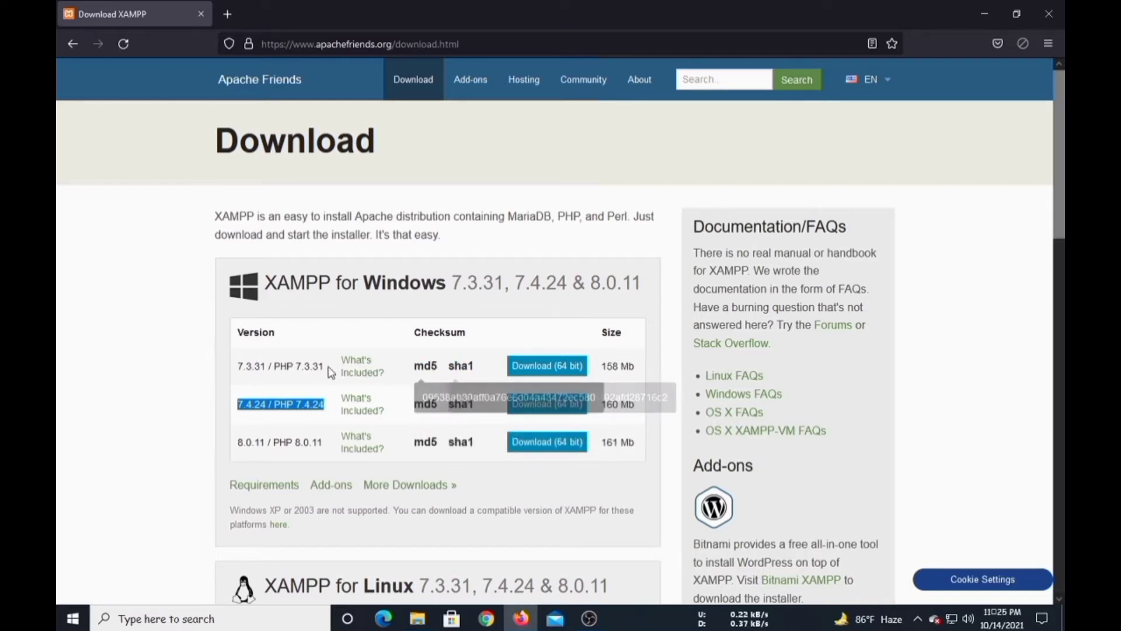
drag(310, 366, 294, 366)
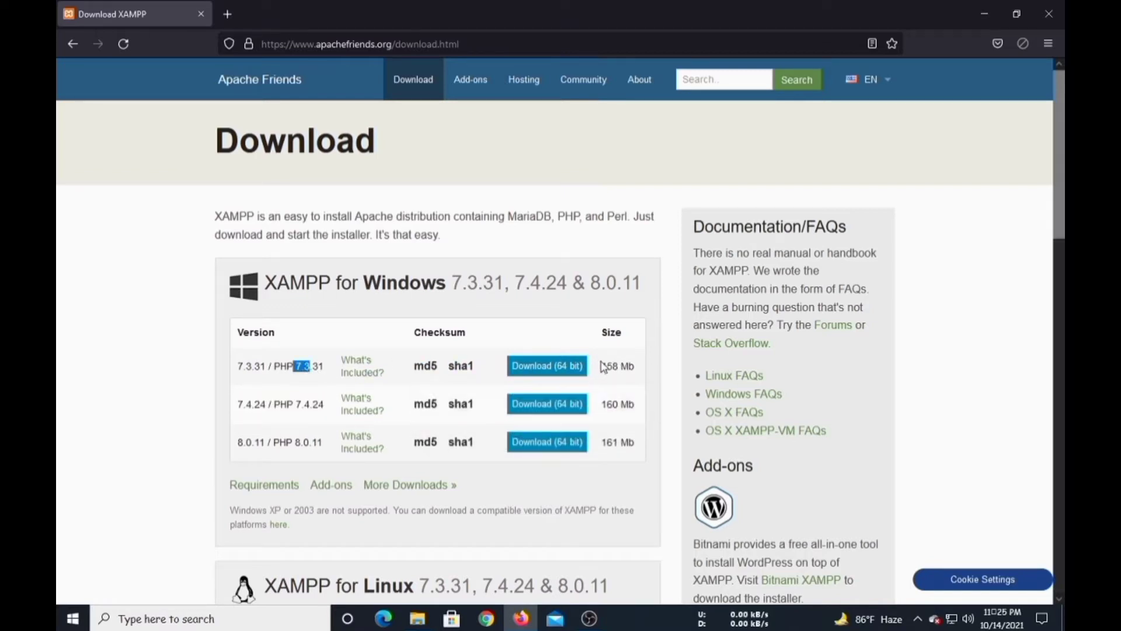
drag(601, 367, 638, 368)
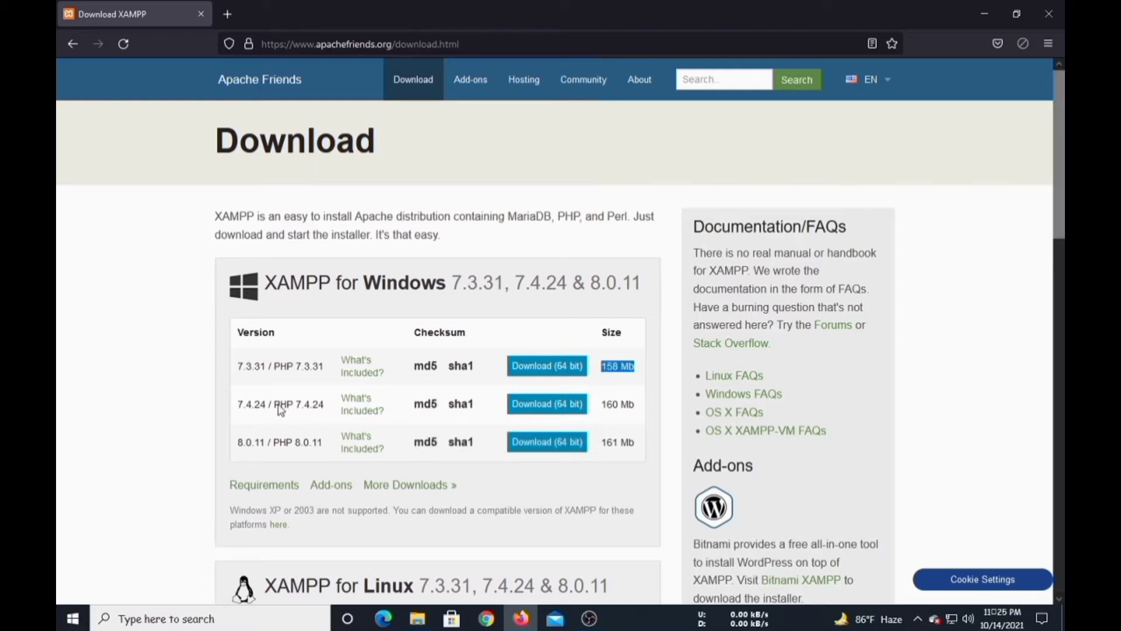
drag(279, 408, 333, 405)
click(612, 407)
triple_click(613, 408)
drag(239, 443, 292, 446)
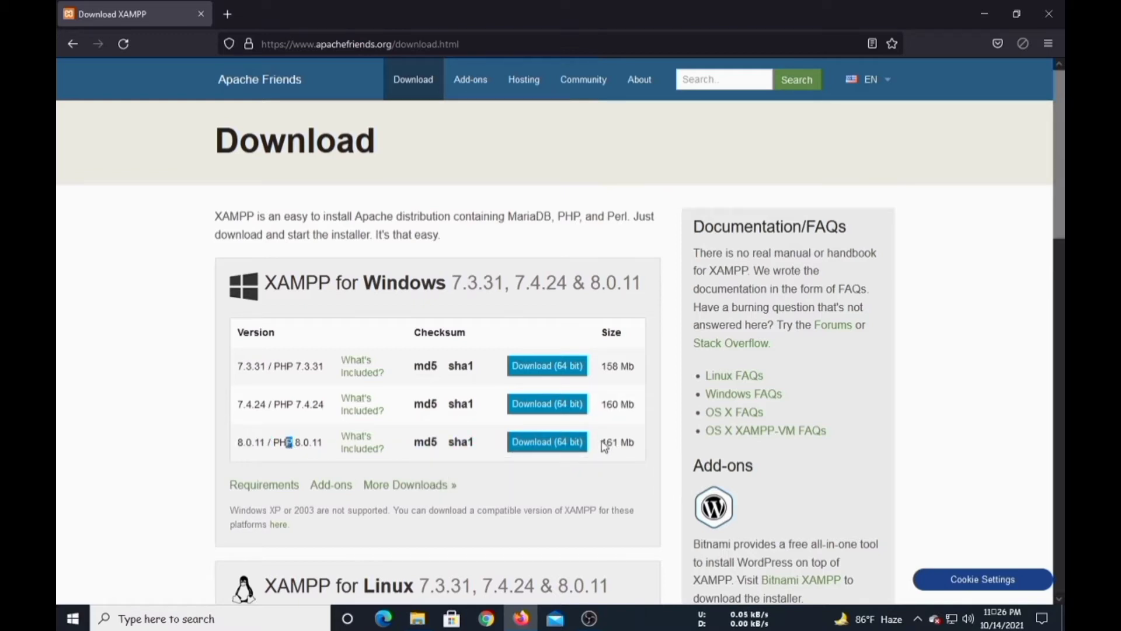
drag(601, 444, 621, 446)
click(510, 298)
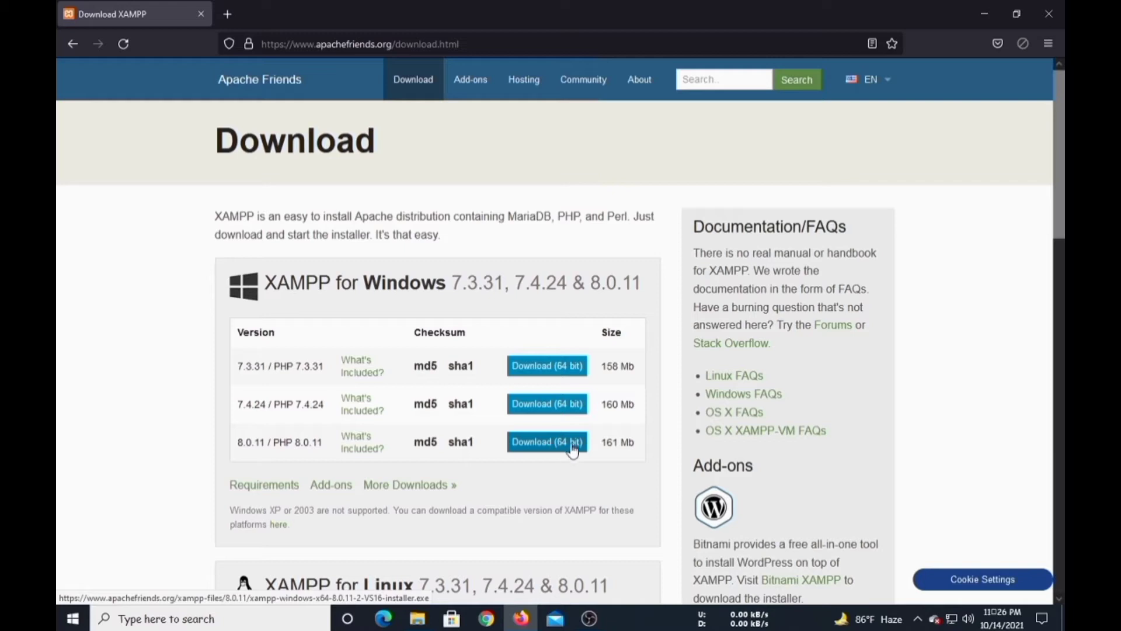
Request the 64-bit Windows download of XAMPP 8.0.11, then cancel saving the installer file.
click(545, 446)
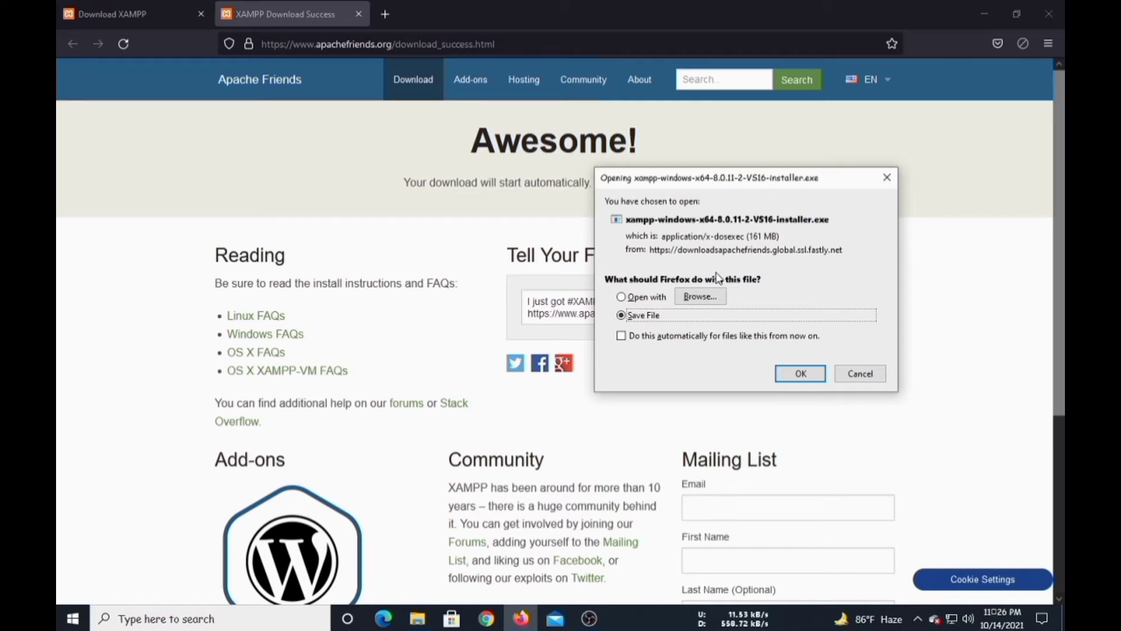
click(862, 372)
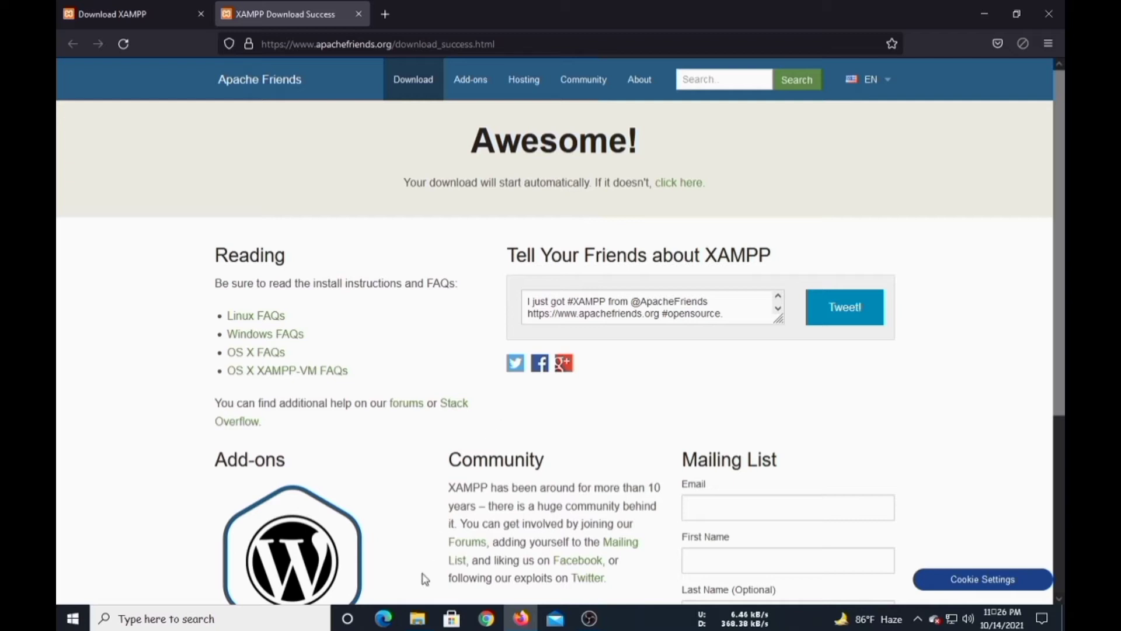
Switch to File Explorer and run the xampp-windows-x64-8.0.11-2-VS16 installer in the Downloads\Programs folder.
click(417, 618)
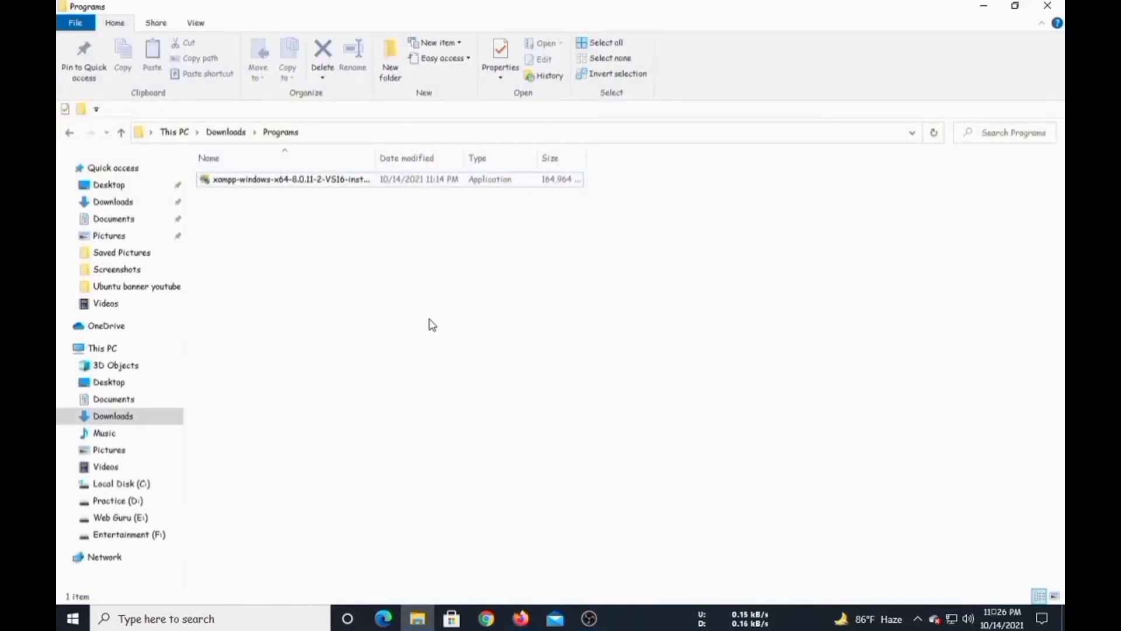
click(233, 187)
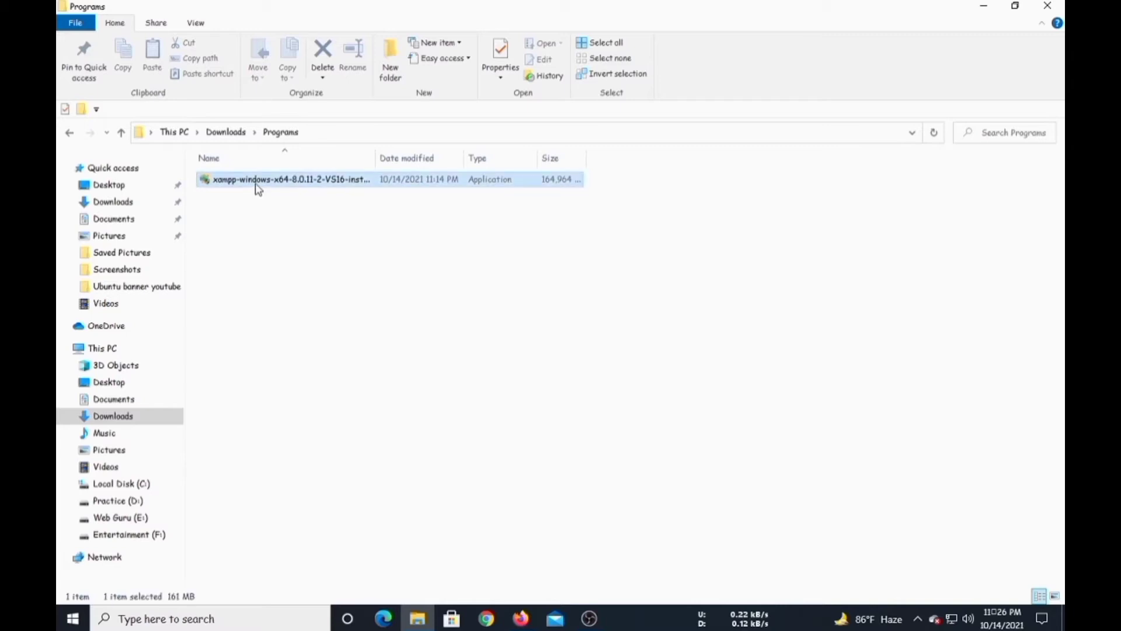
double_click(255, 184)
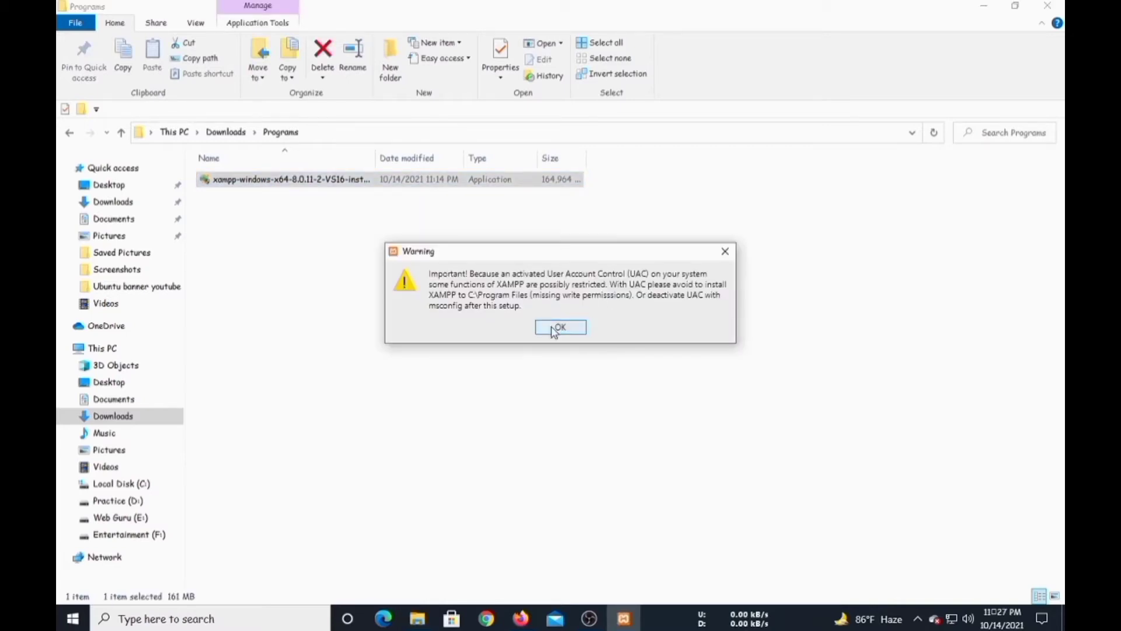
Dismiss the User Account Control warning and advance the XAMPP setup past the welcome page, keeping all components selected.
click(563, 328)
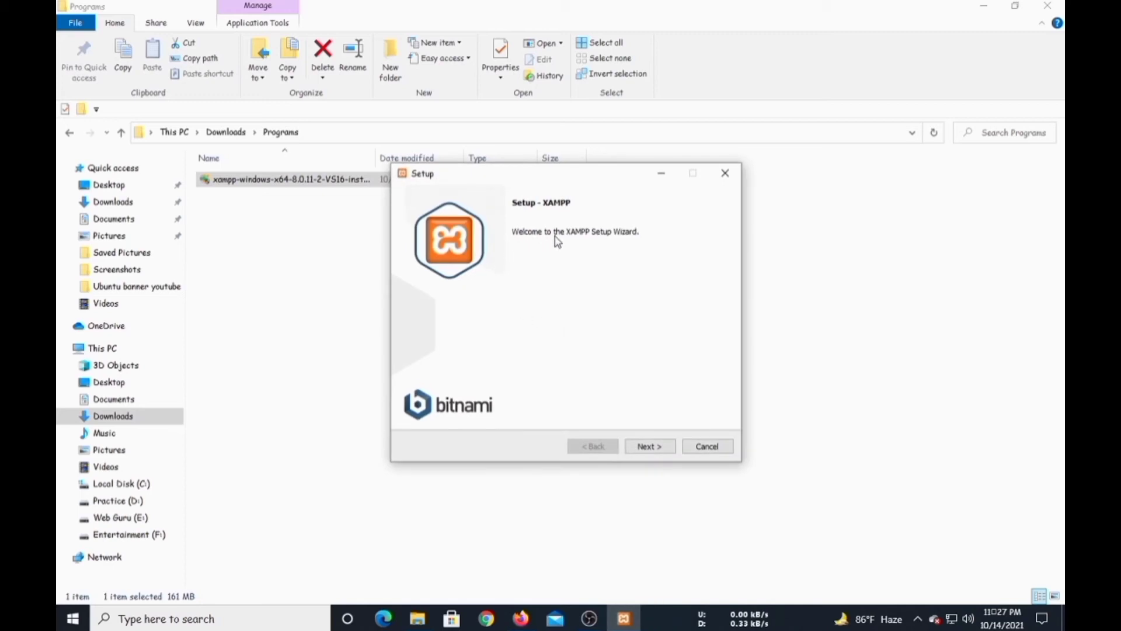
click(647, 446)
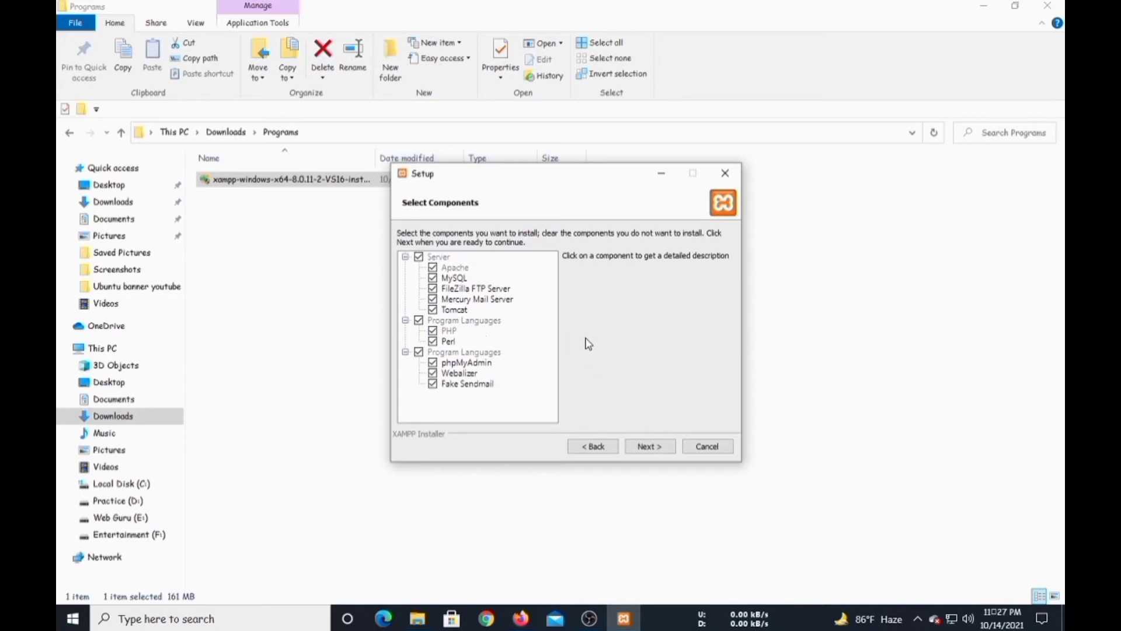
click(648, 445)
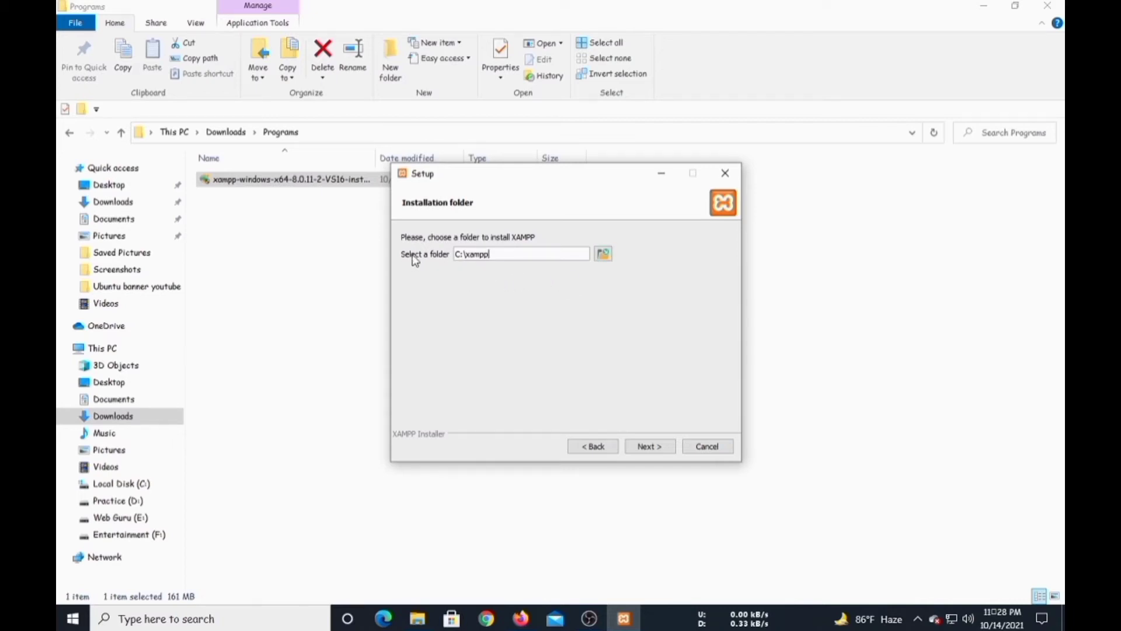
click(604, 253)
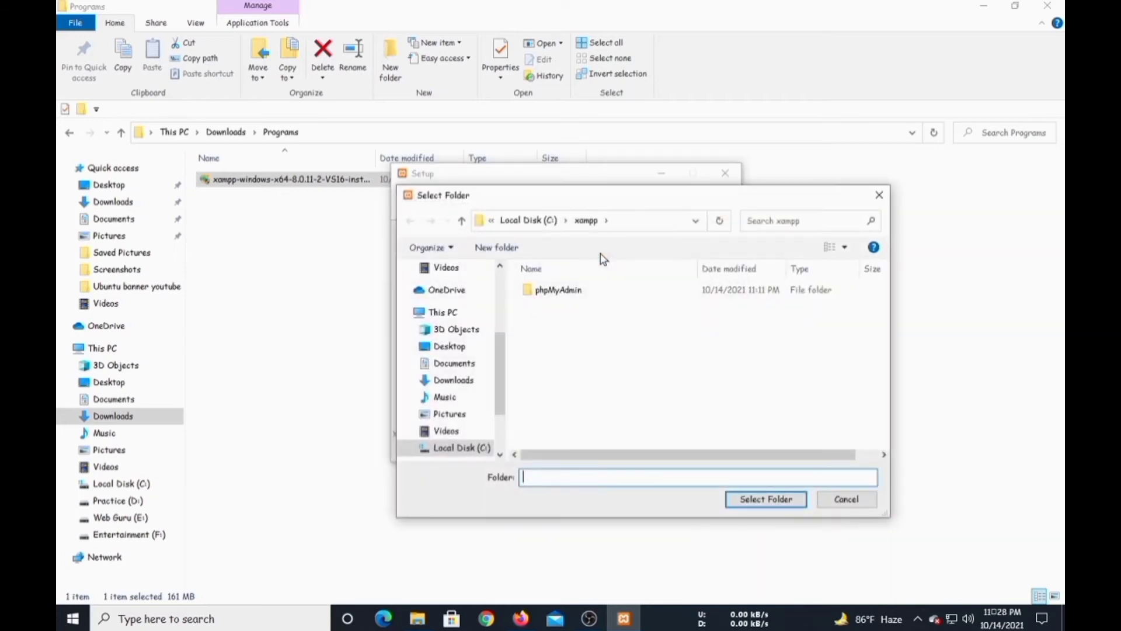
scroll(459, 366, down, 2)
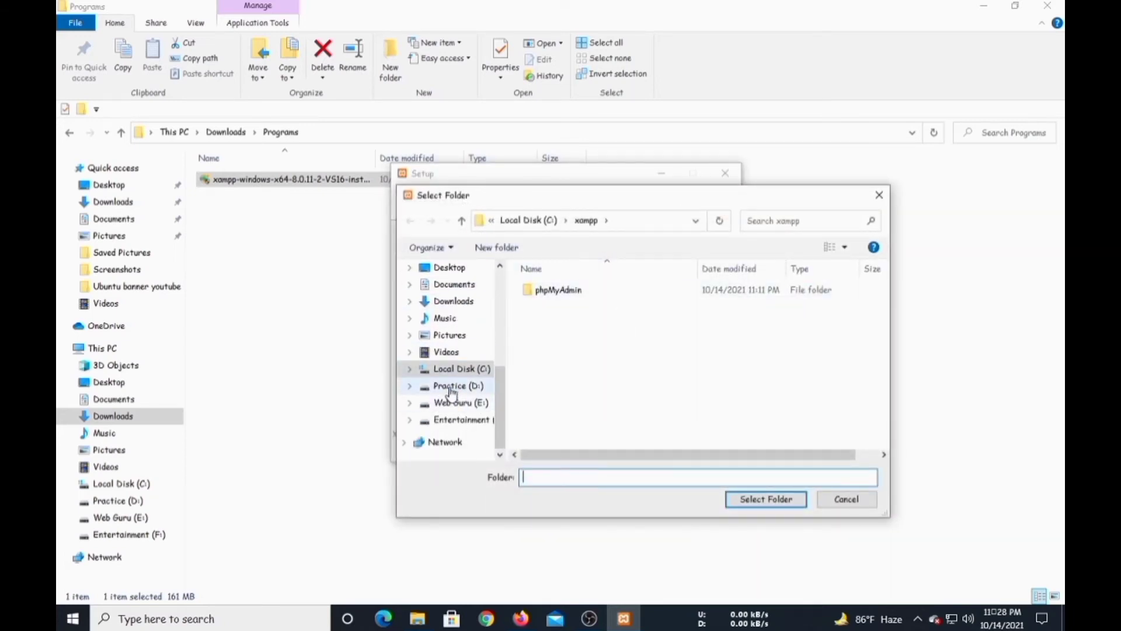
click(451, 388)
scroll(584, 365, down, 4)
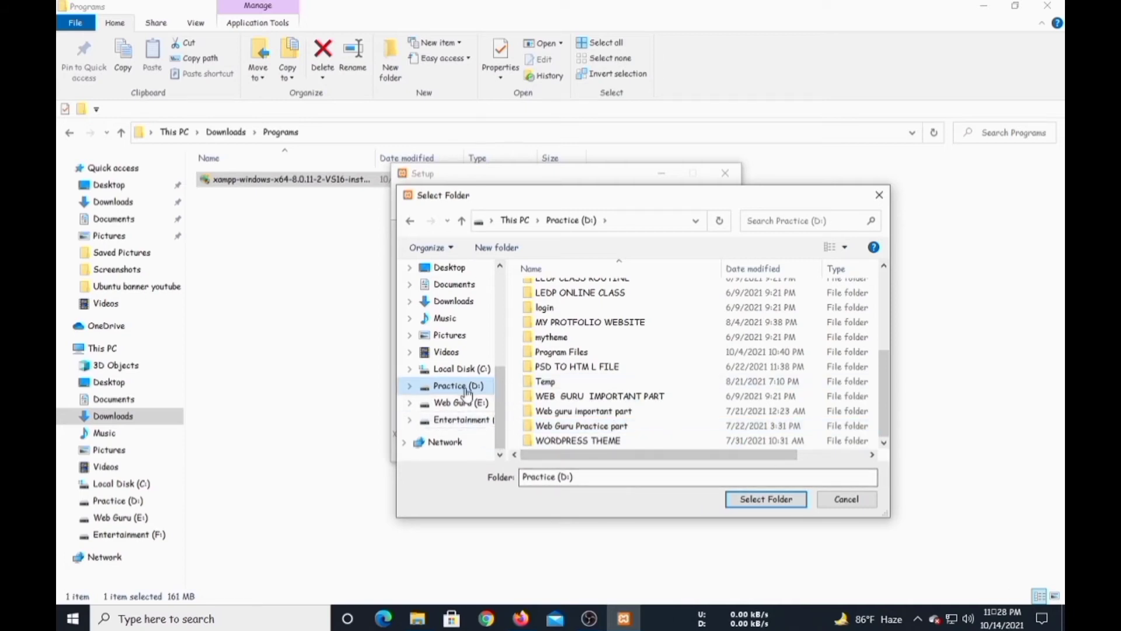
click(846, 499)
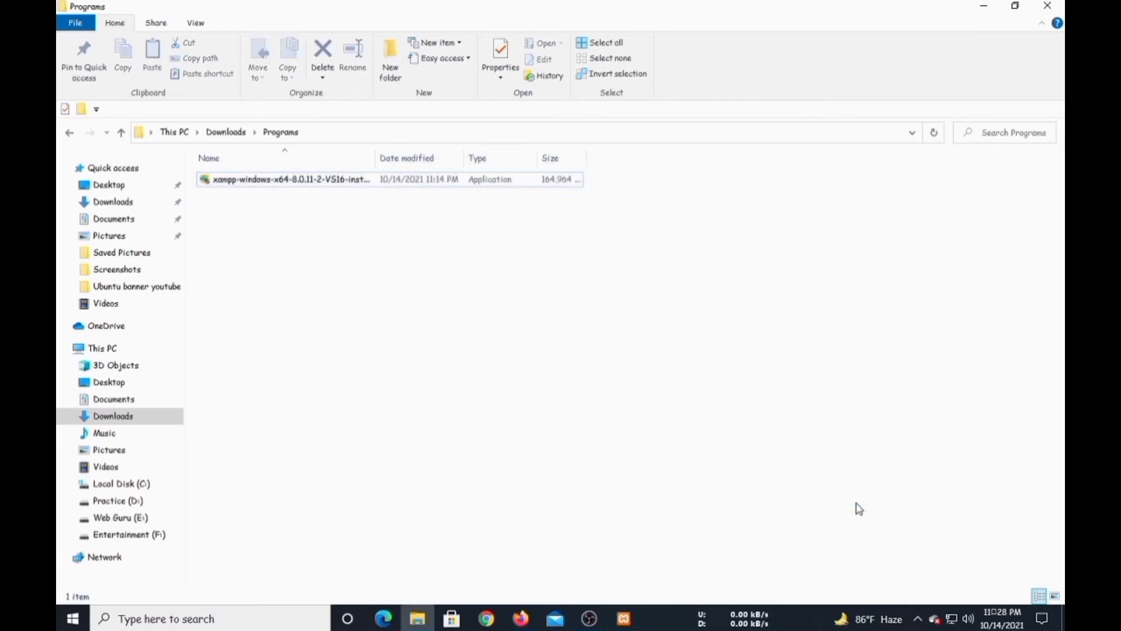
click(625, 618)
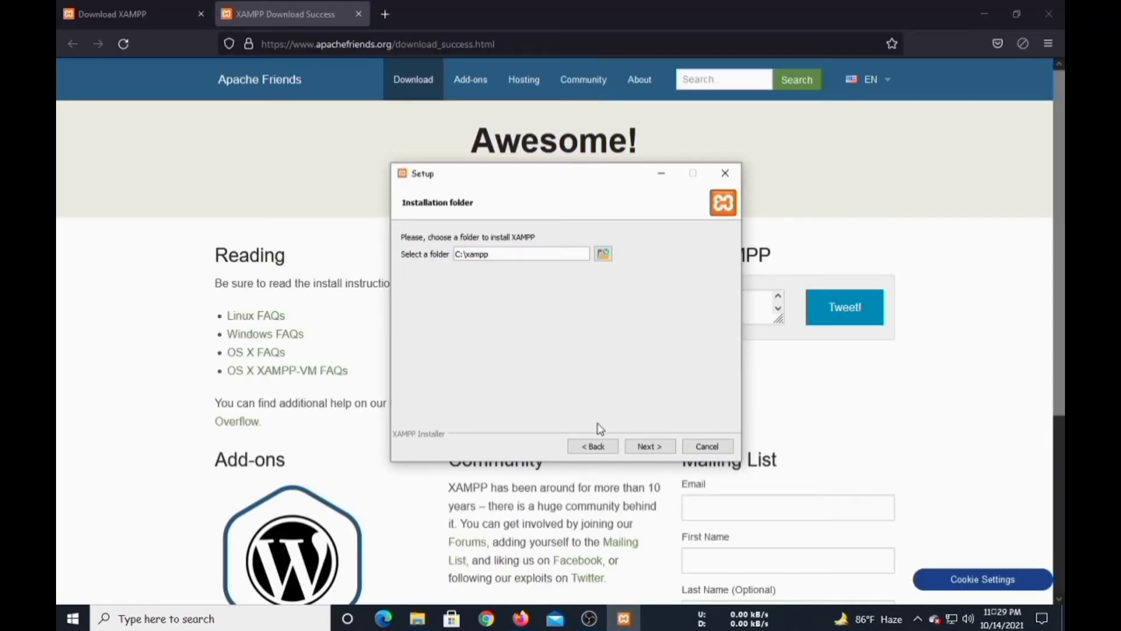
Accept C:\xampp as the installation folder and English as the language, and continue past the Bitnami page to install.
click(646, 446)
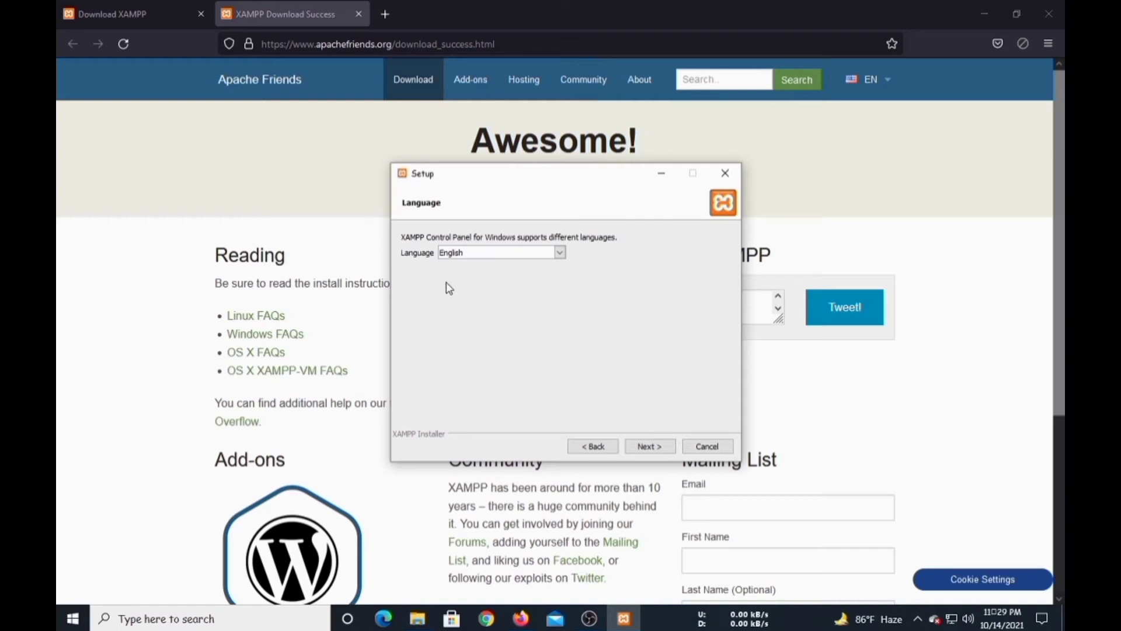
click(648, 447)
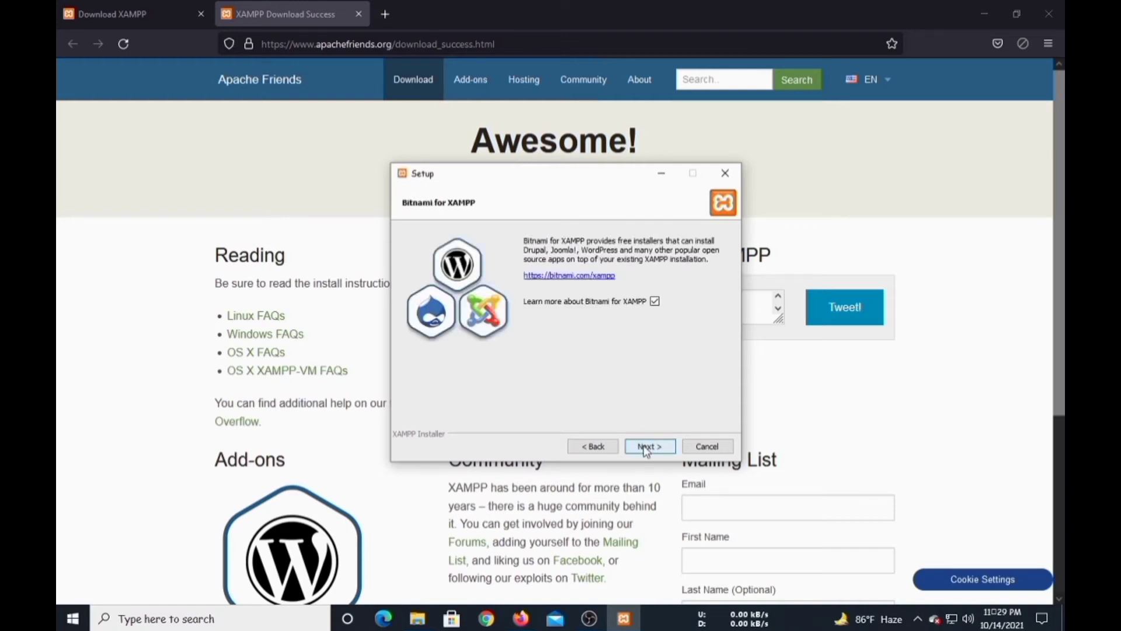
click(649, 446)
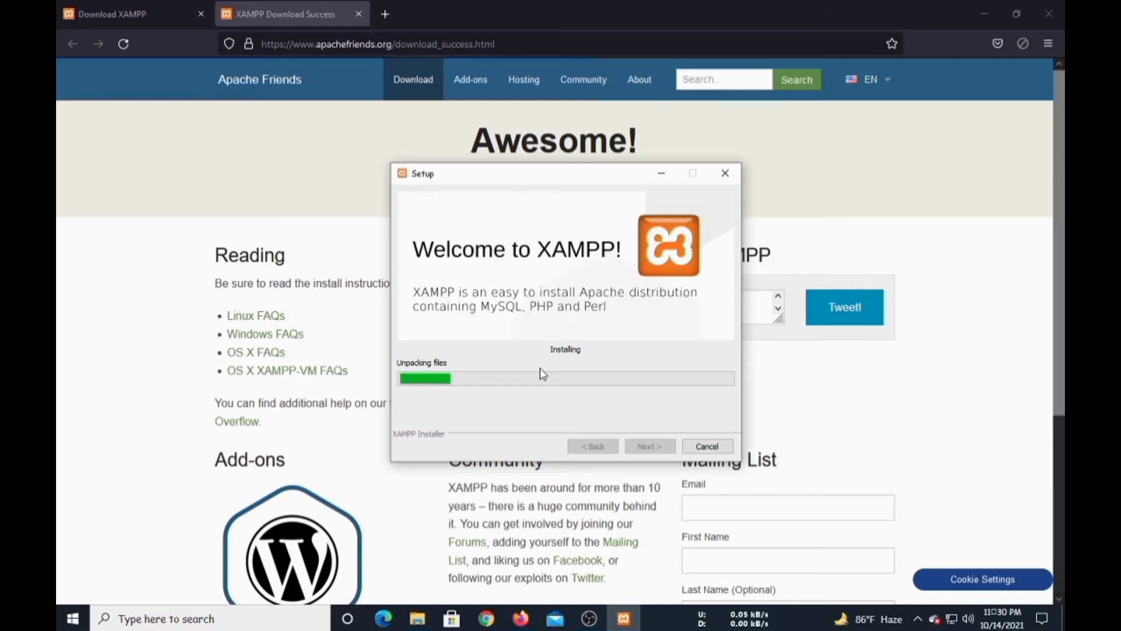
Minimize the browser and finish the XAMPP setup wizard with the option to start the Control Panel now turned off.
click(985, 14)
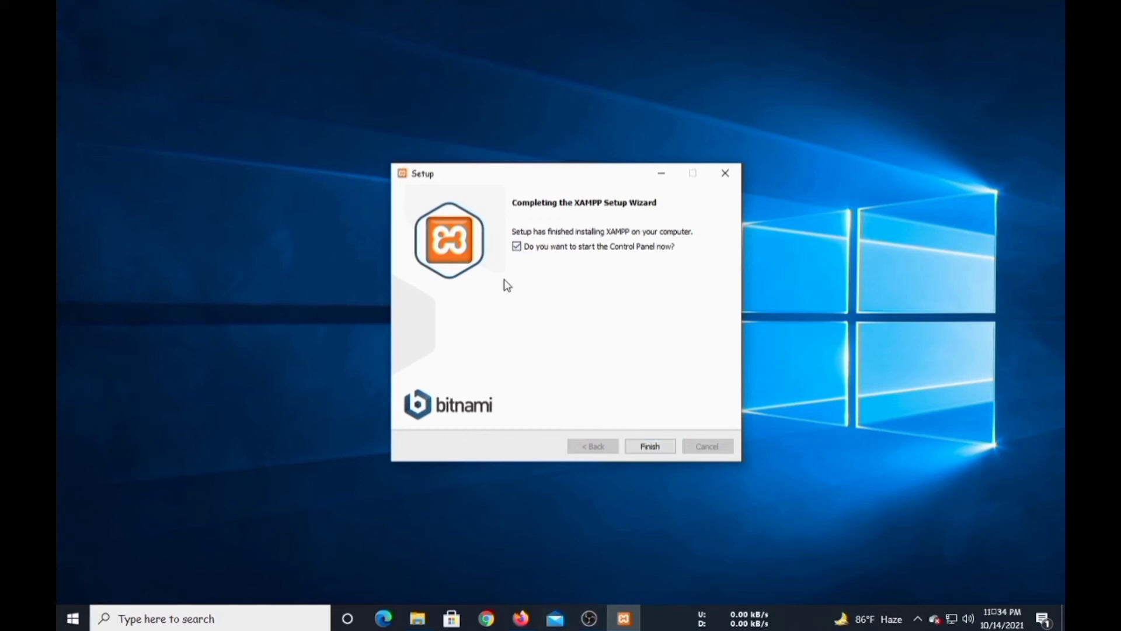
click(523, 250)
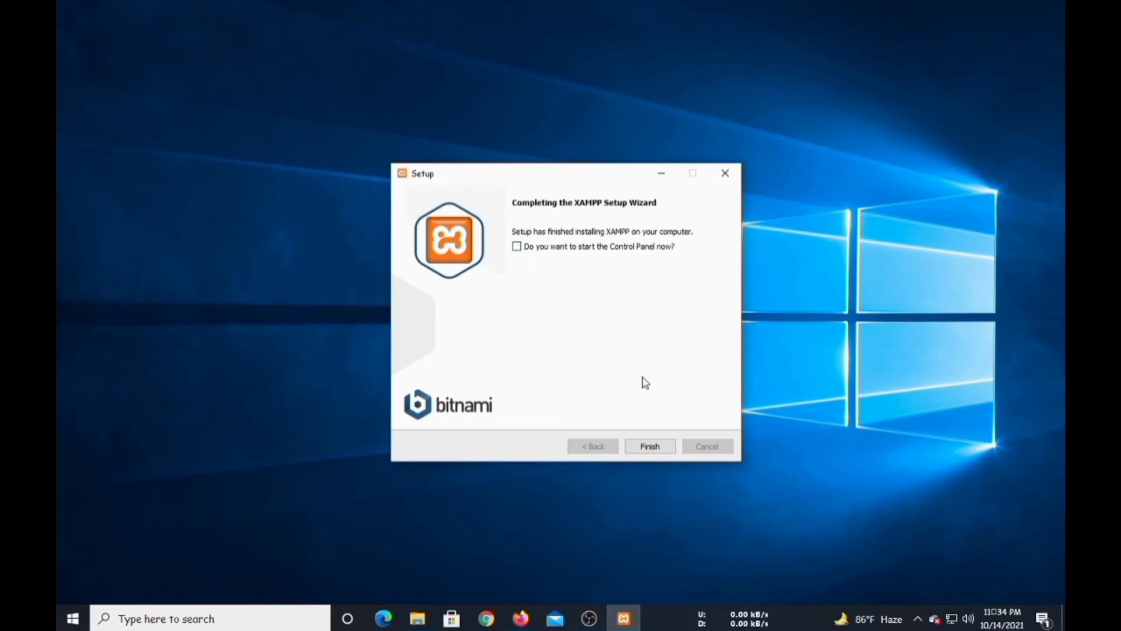
click(649, 446)
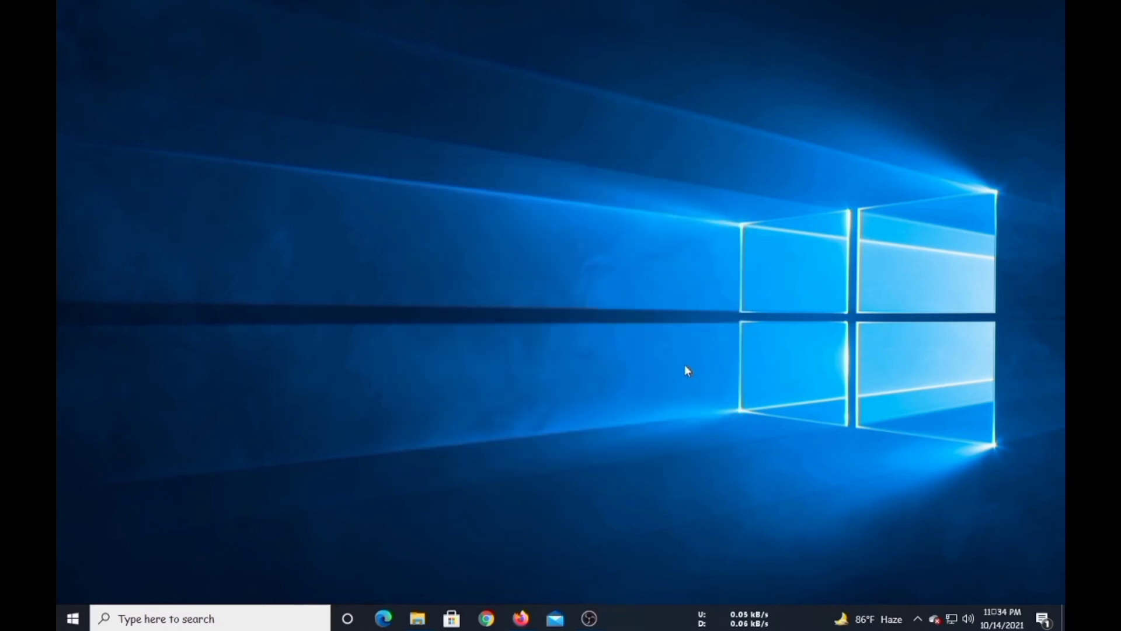
Find XAMPP Control Panel with Windows search and launch it.
click(65, 614)
key(super+s)
text(x)
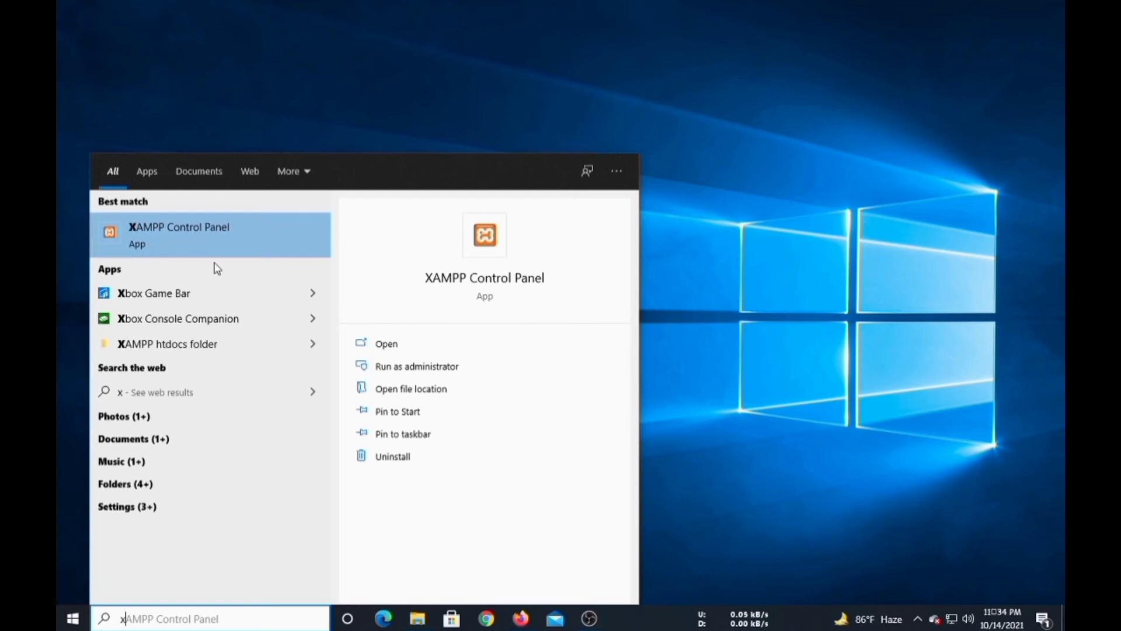
click(173, 233)
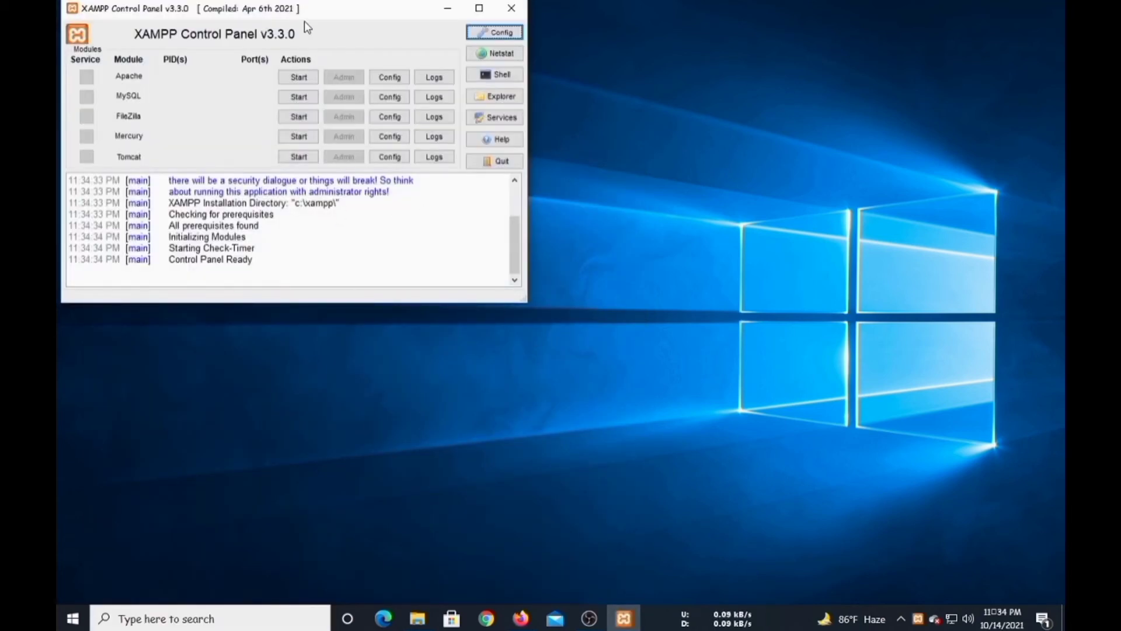
Move the XAMPP Control Panel window further into the desktop and start the Apache module.
drag(330, 10, 449, 112)
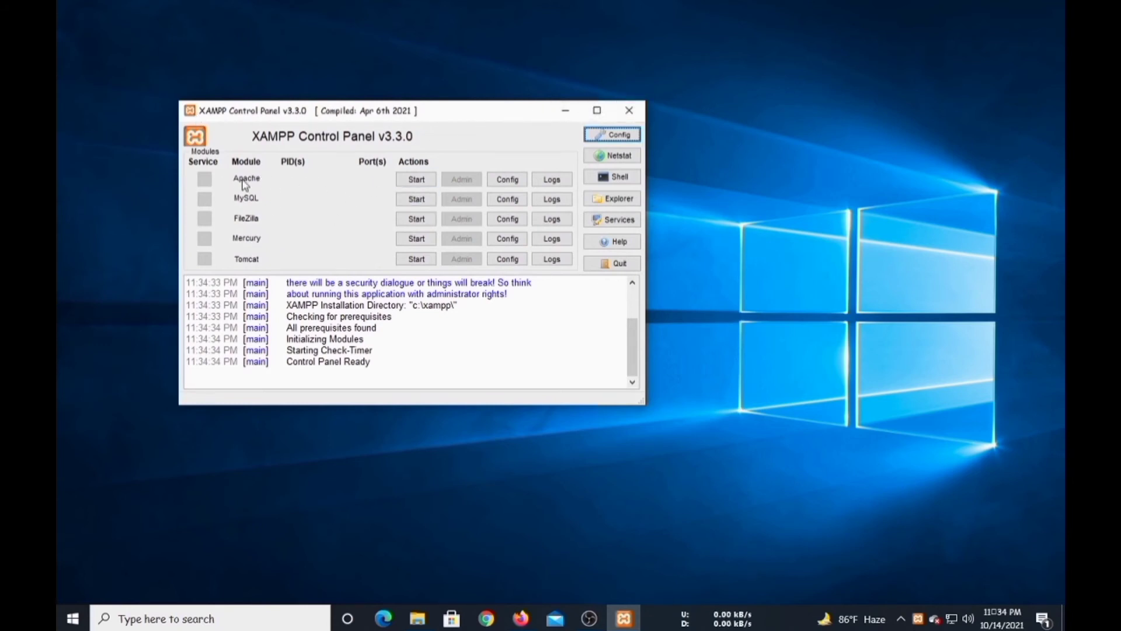
click(414, 181)
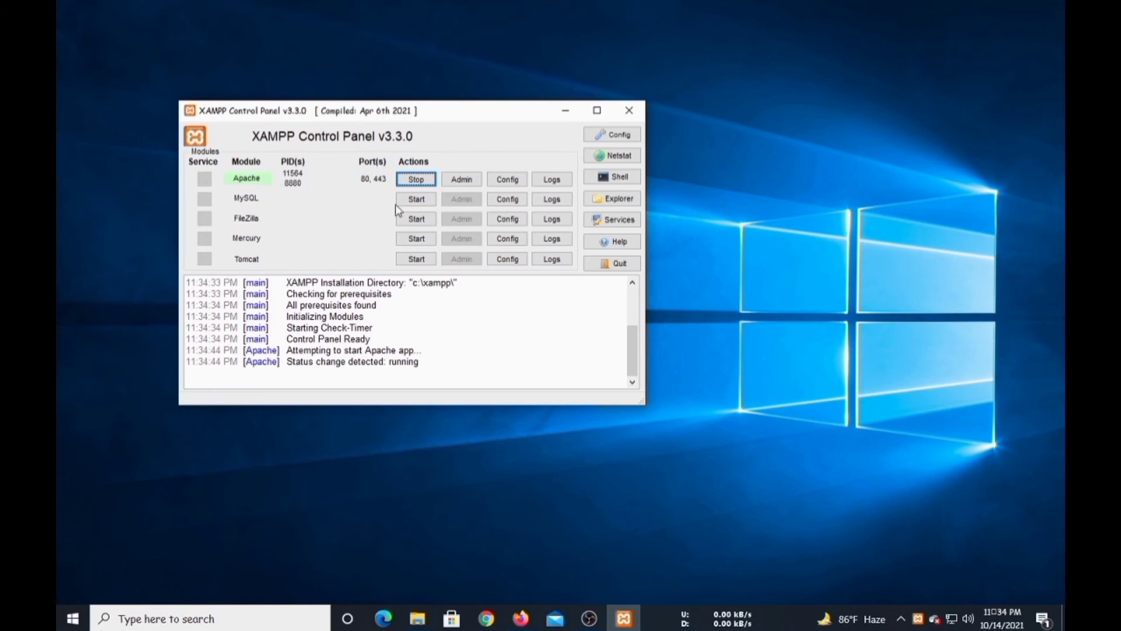
Start the MySQL module and close the XAMPP Control Panel window.
click(418, 200)
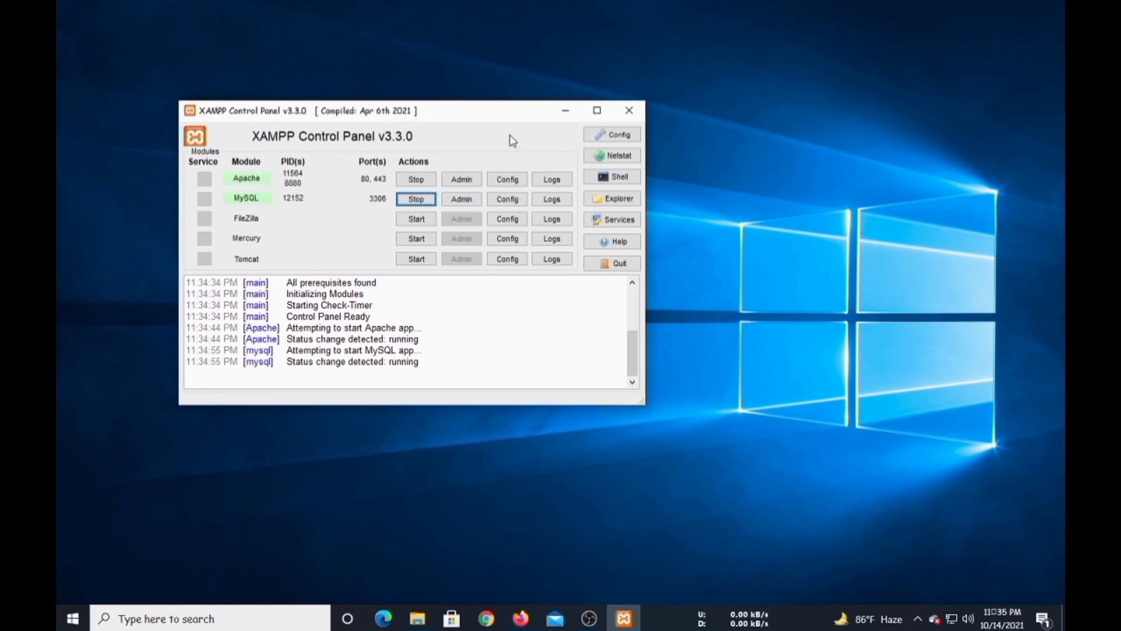
click(636, 115)
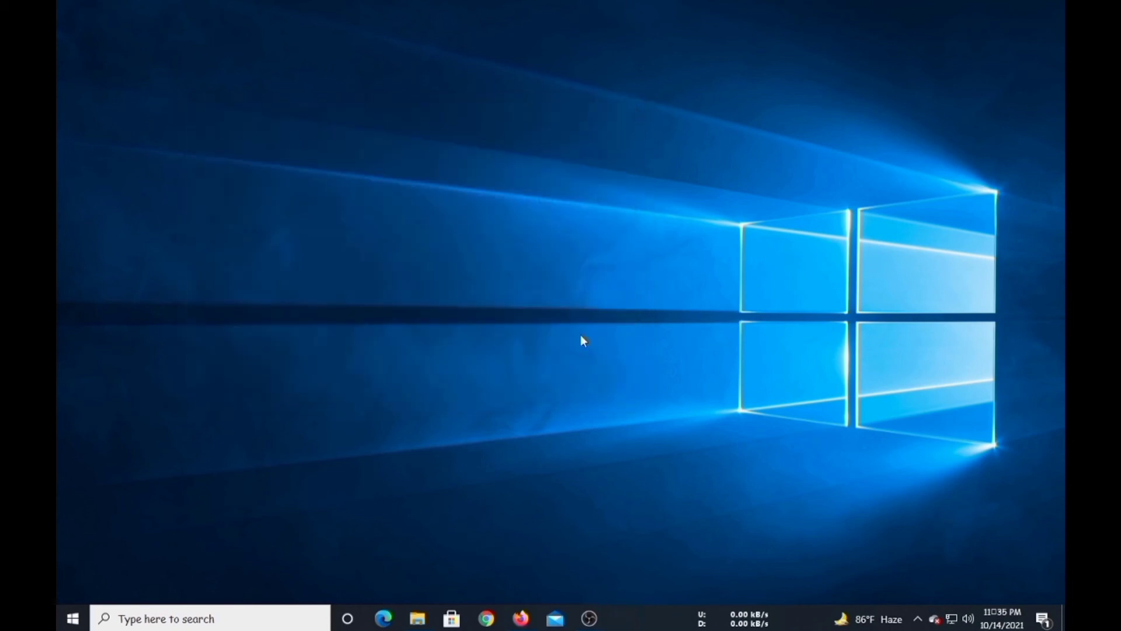
Switch to Firefox, load localhost in a new tab, and open phpMyAdmin from the XAMPP dashboard.
click(526, 616)
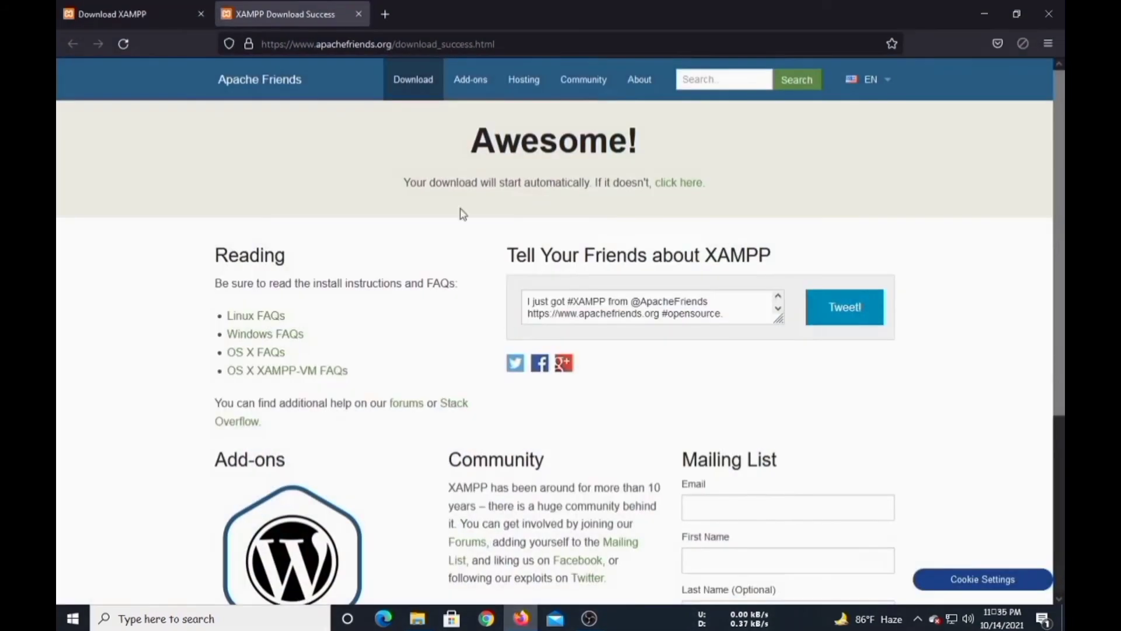
click(385, 14)
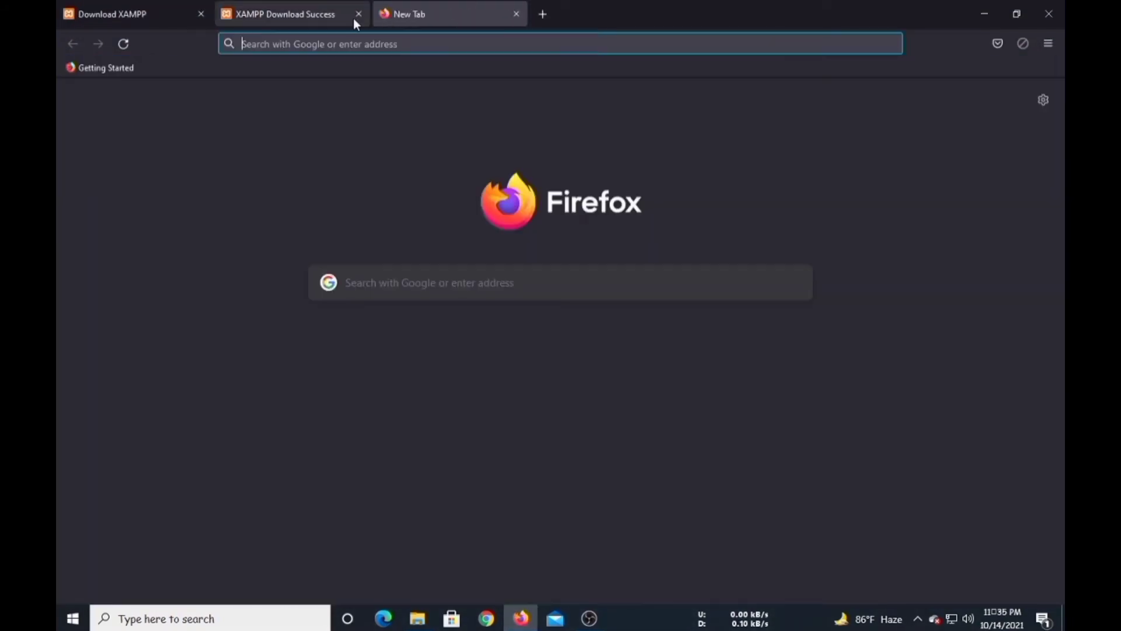
click(314, 45)
text(lo)
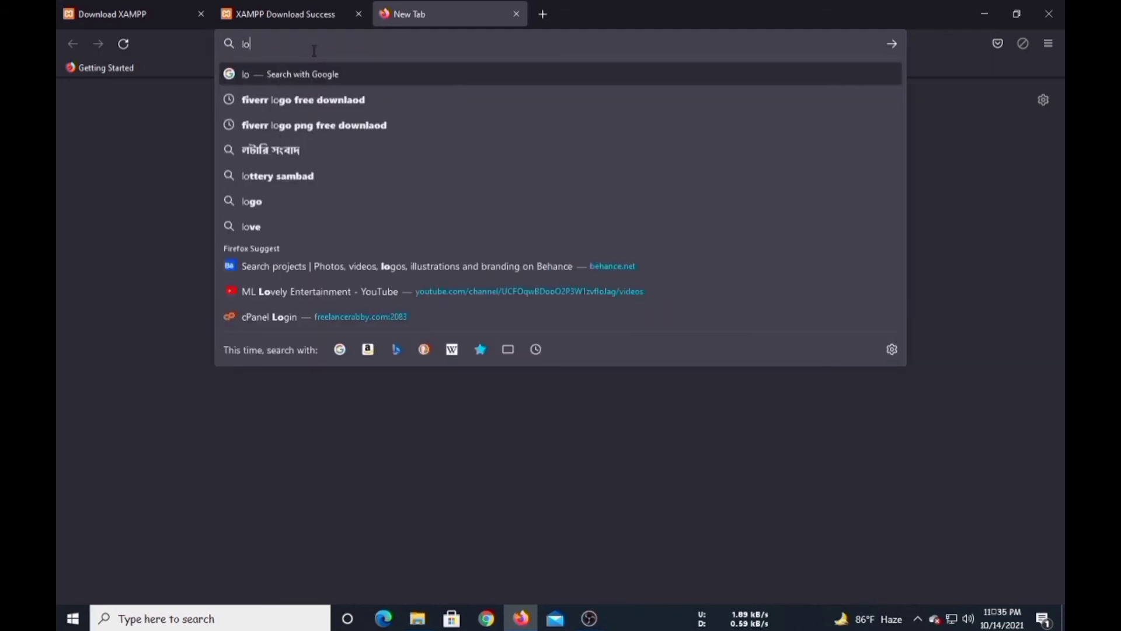
text(cal)
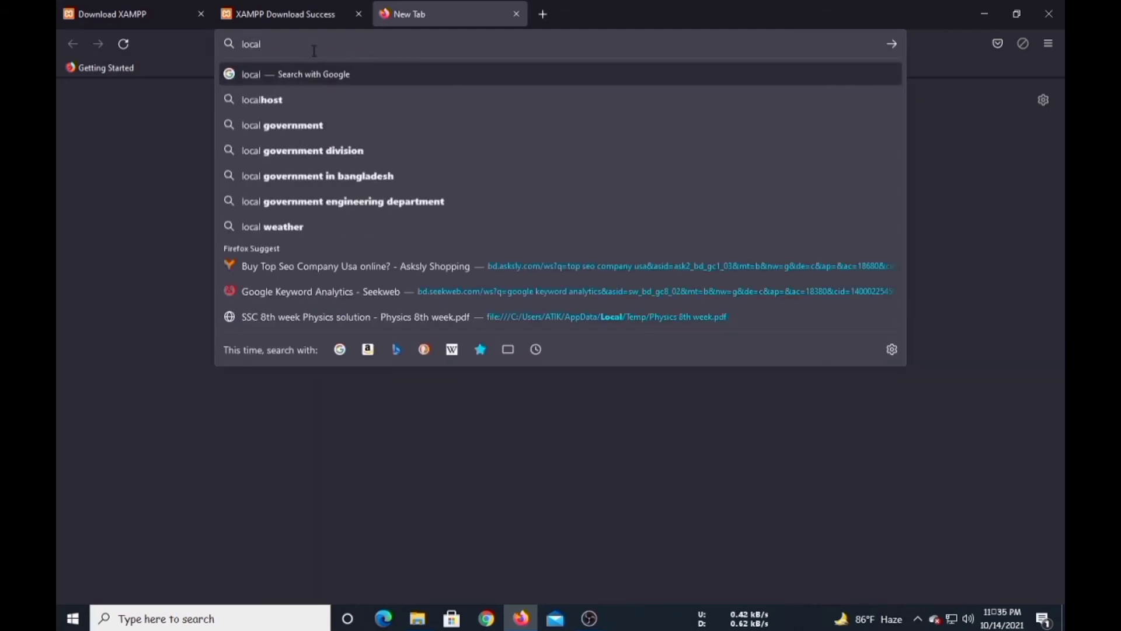
text(host)
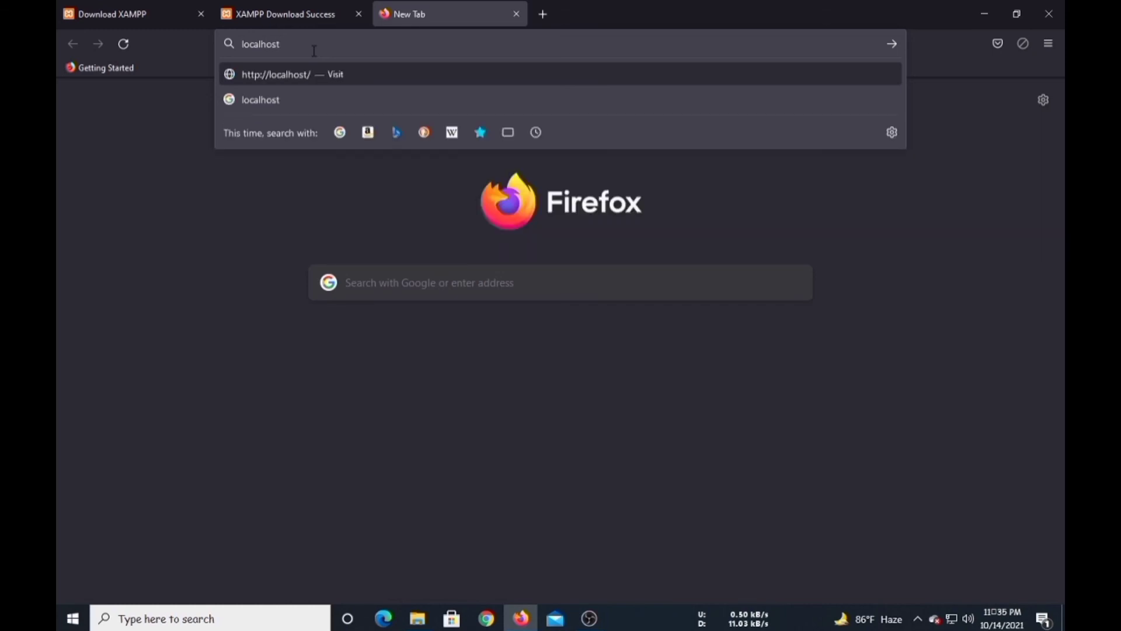
key(Return)
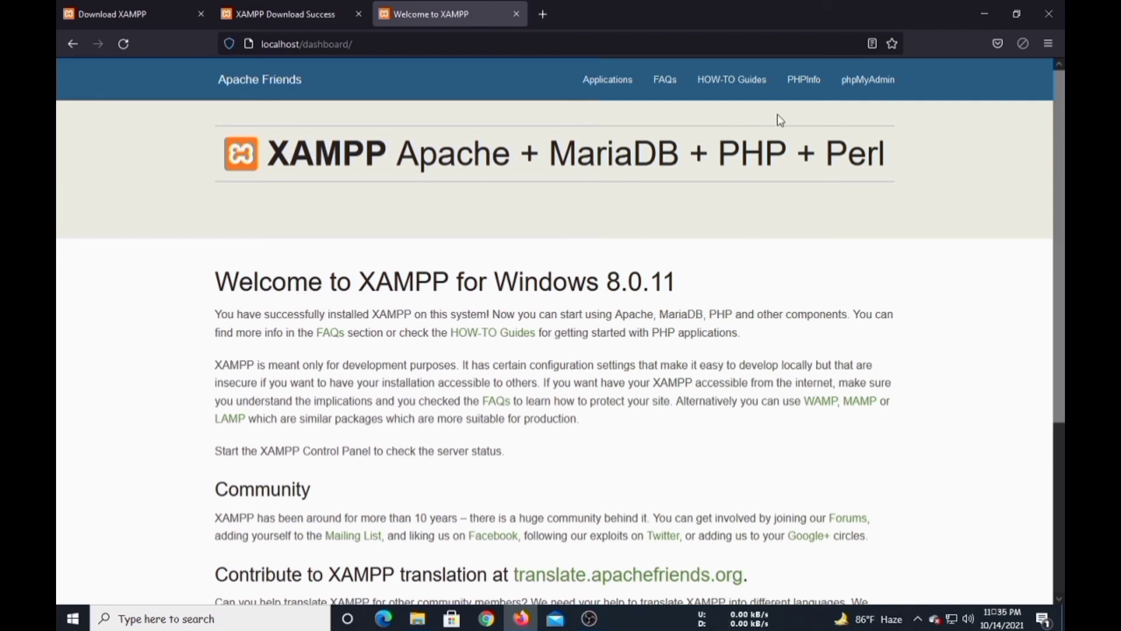
click(852, 86)
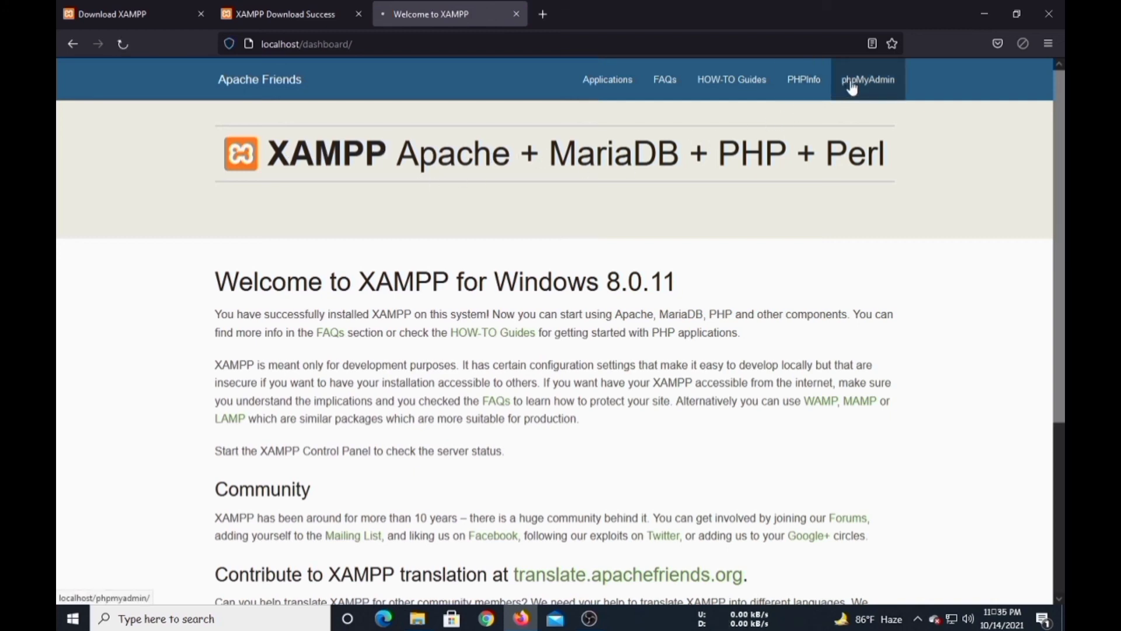